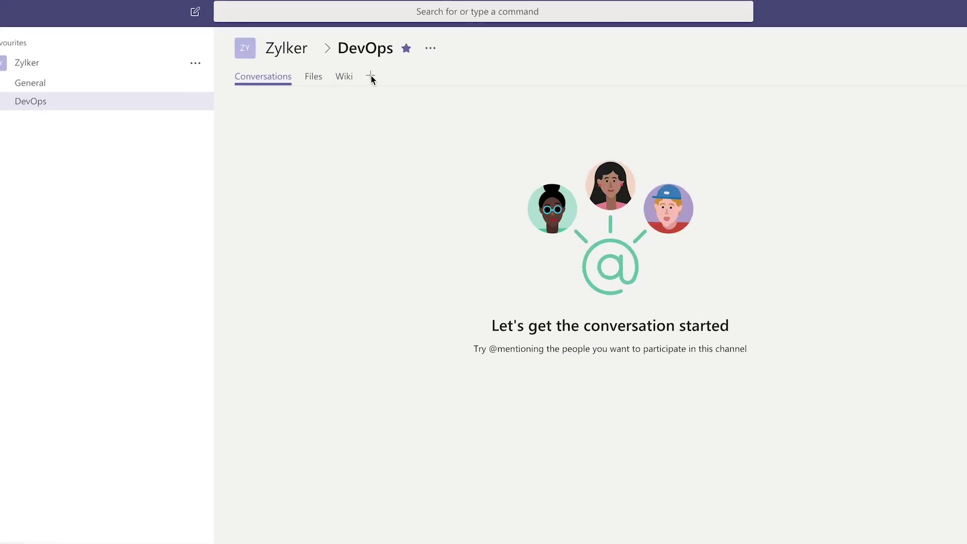
Add a Site24x7 ProductionDashboard tab to the DevOps channel
left_click(371, 78)
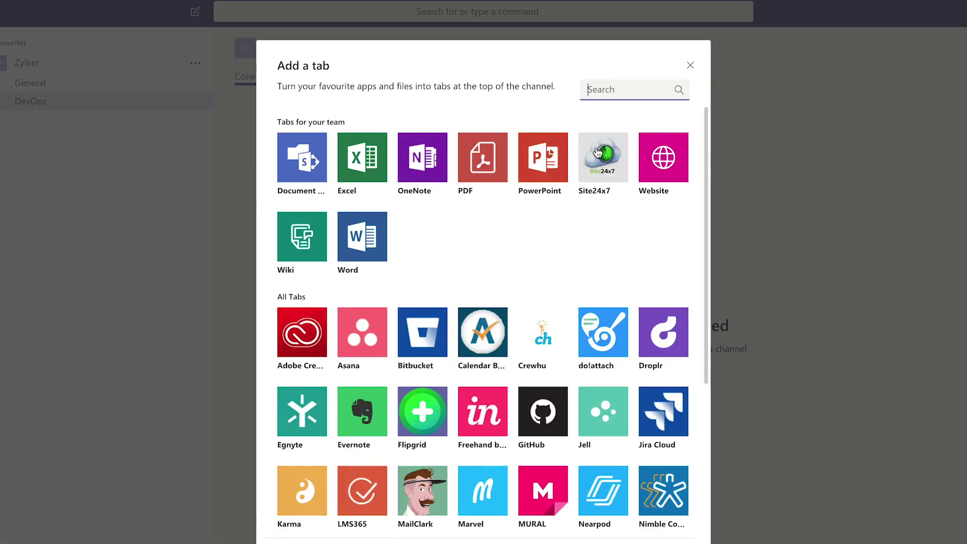
left_click(596, 151)
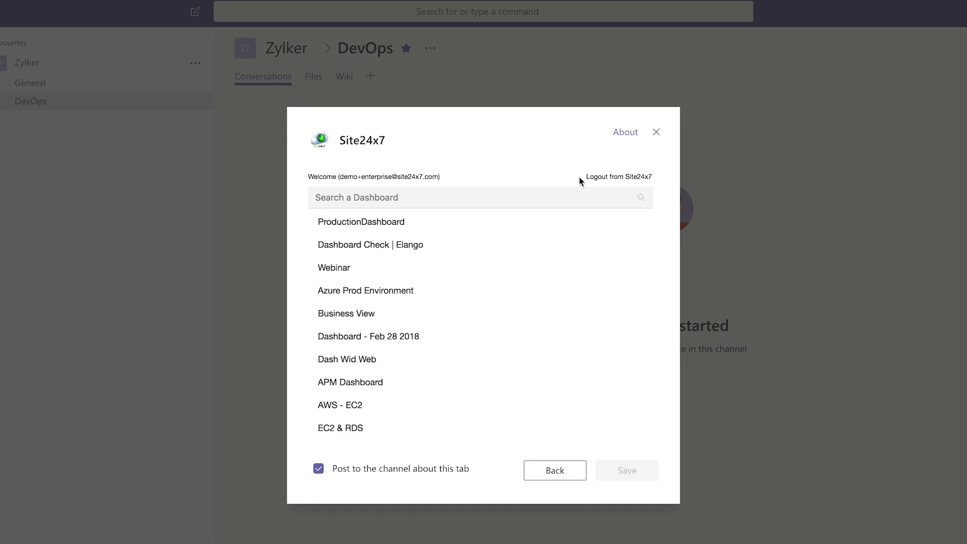
left_click(632, 476)
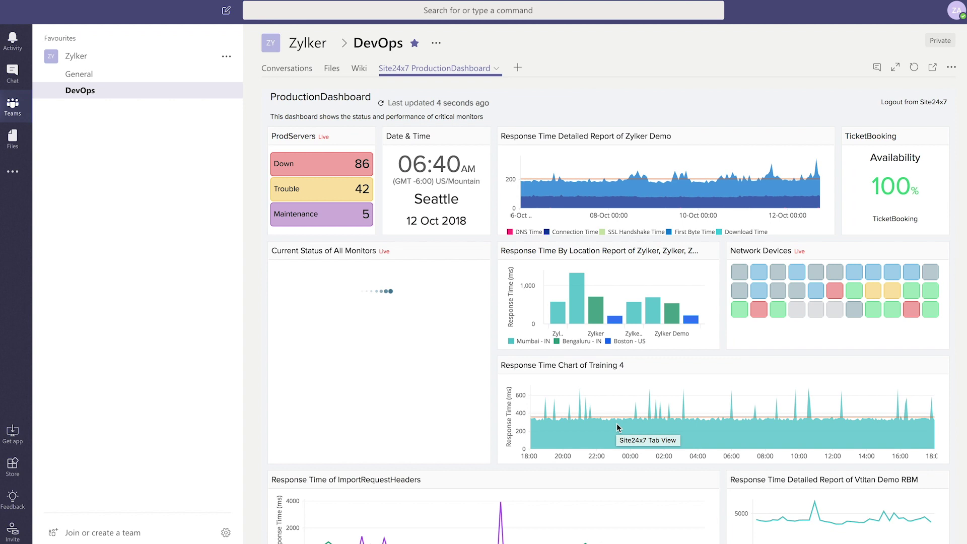
scroll(617, 427, "down", 2)
scroll(617, 426, "down", 3)
scroll(616, 427, "down", 3)
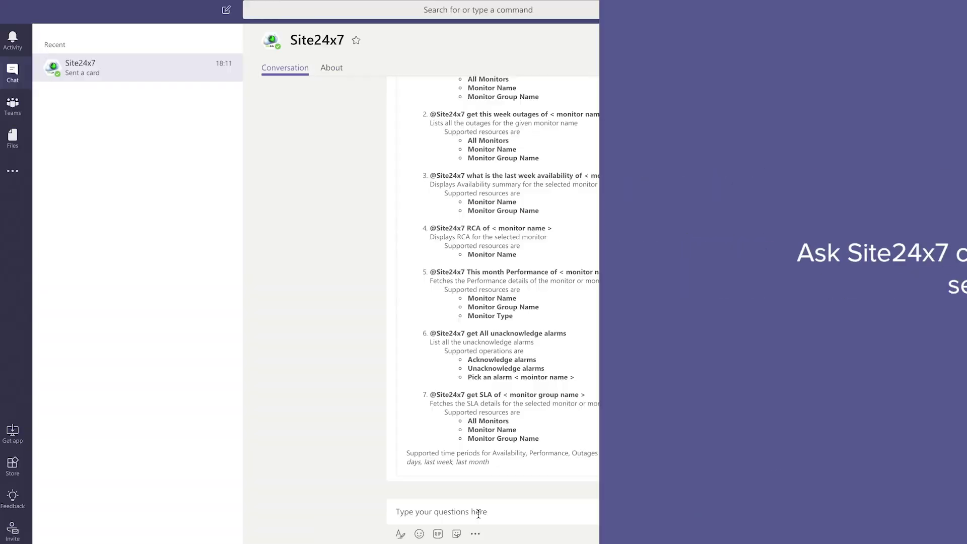
type("get performance of si")
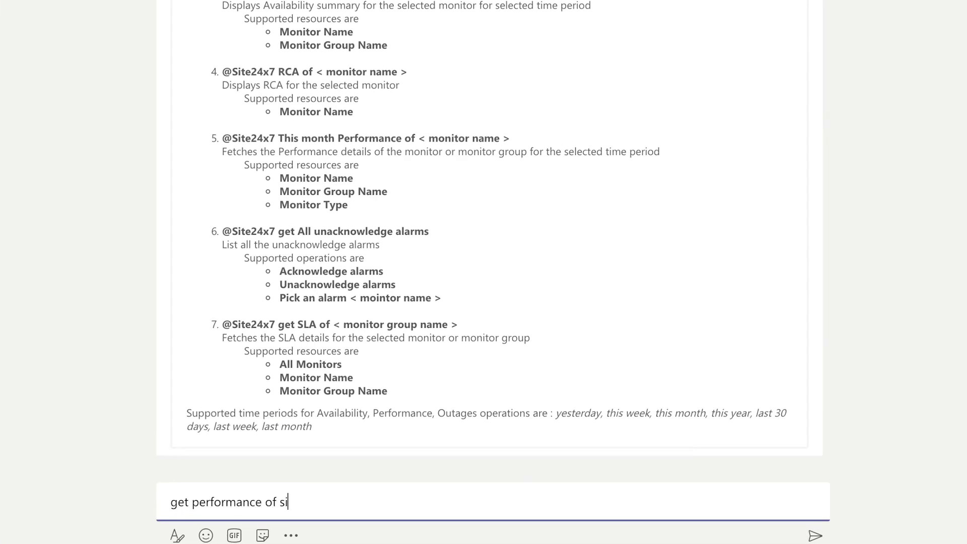
type("l")
Send 'get performance of site24x7-rhel' to the Site24x7 bot
key("Return")
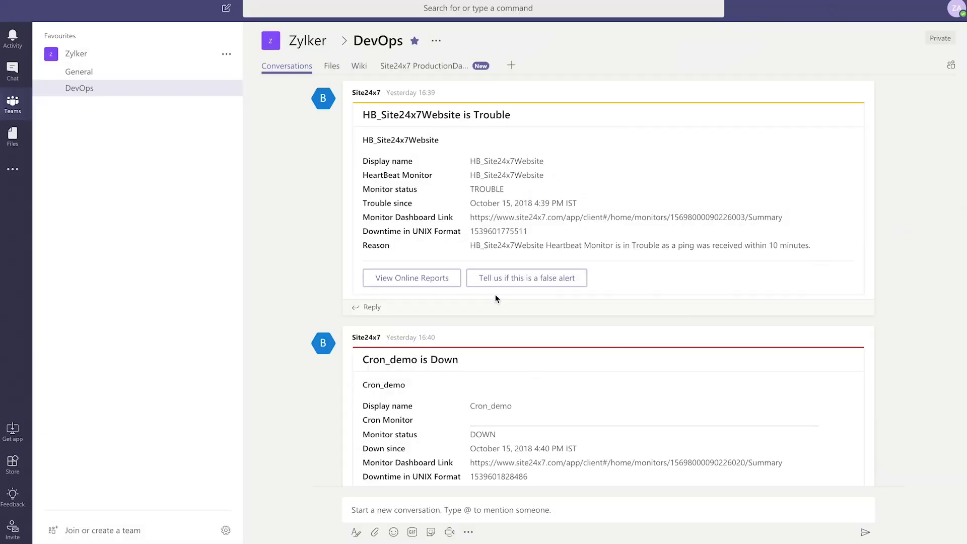
scroll(494, 294, "down", 3)
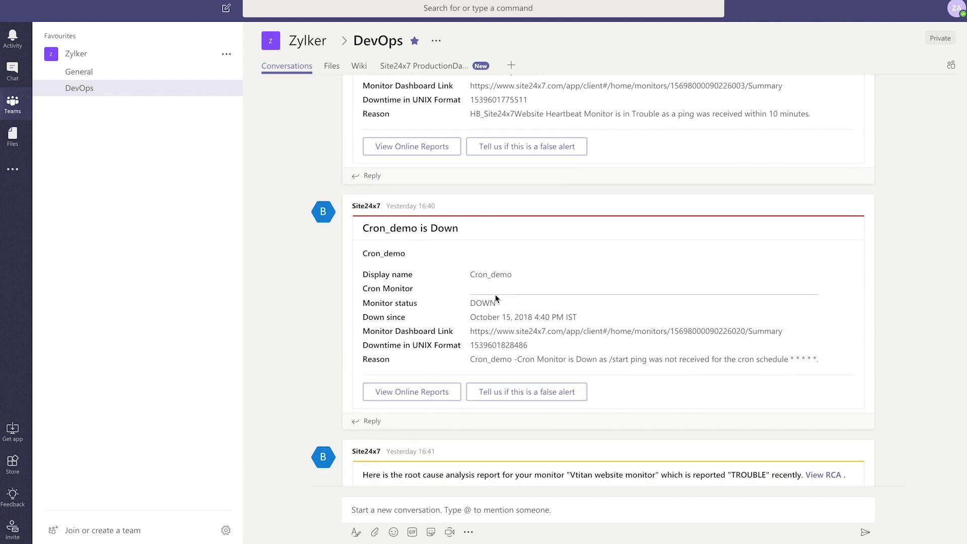